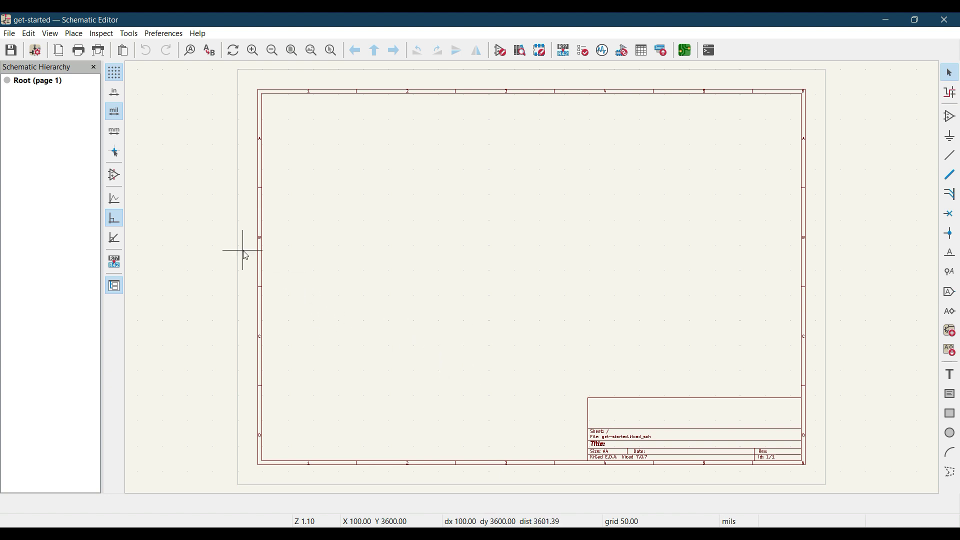
Step: Open the page settings, keep the A4 landscape sheet, and fill the issue date with 2024-01-07
left_click(10, 33)
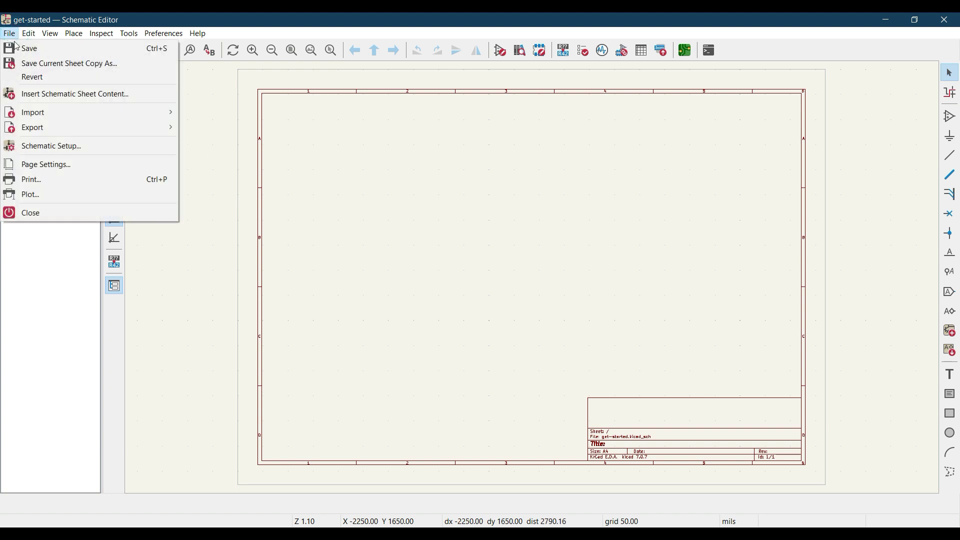
left_click(32, 164)
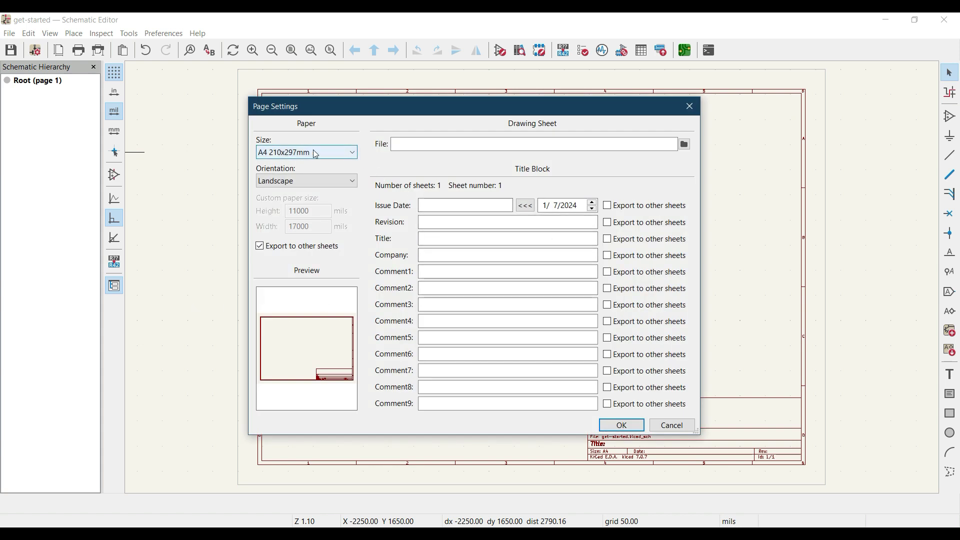
left_click(355, 183)
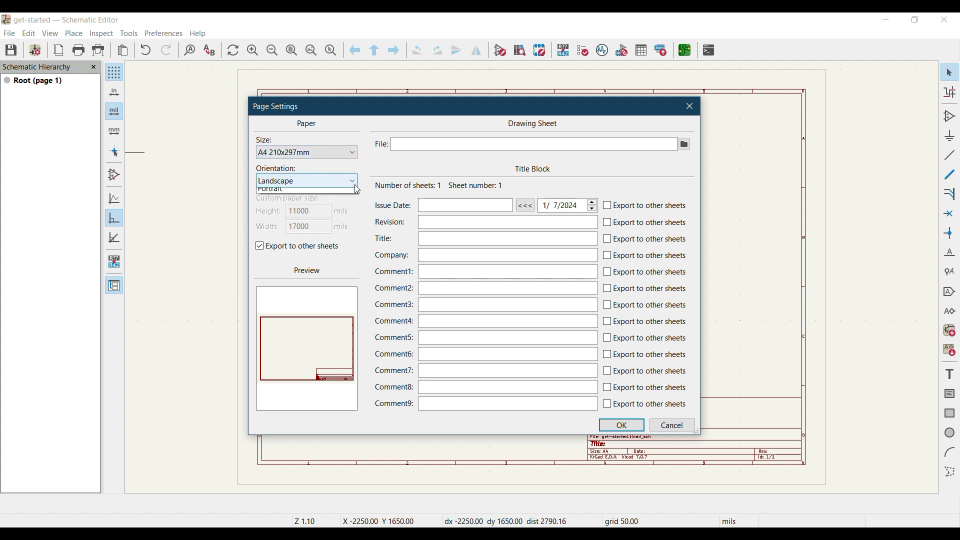
left_click(357, 188)
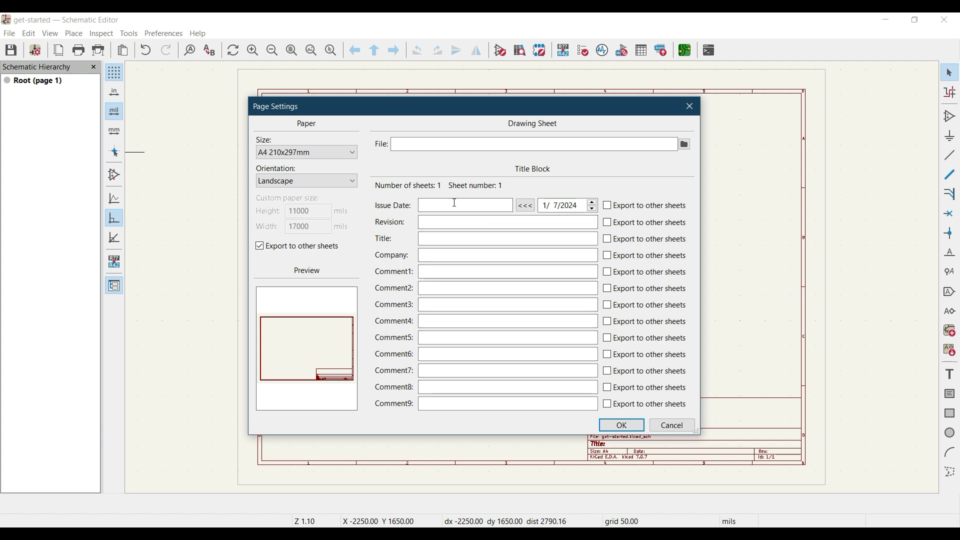
left_click(525, 206)
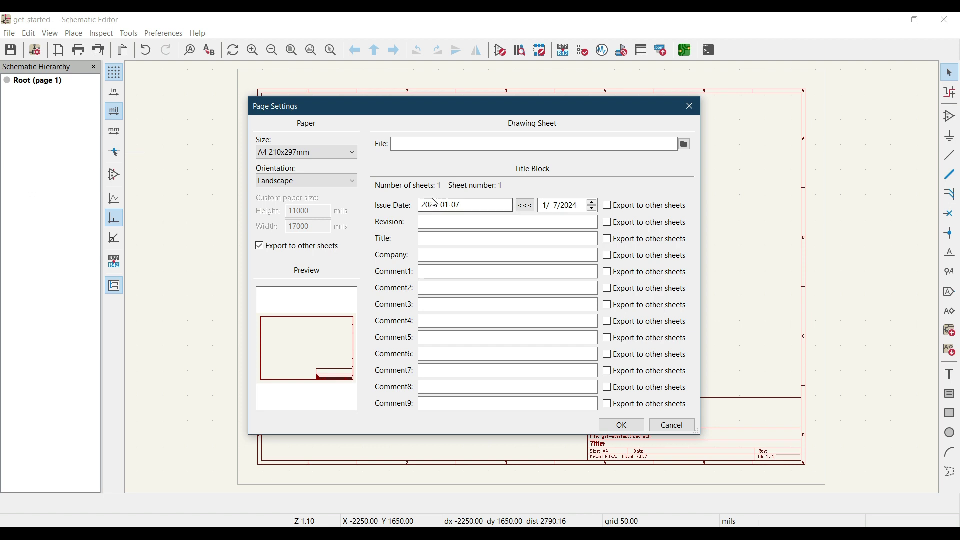
Step: Enter "Get Started" as the sheet title in the title block and apply the page settings
left_click(431, 240)
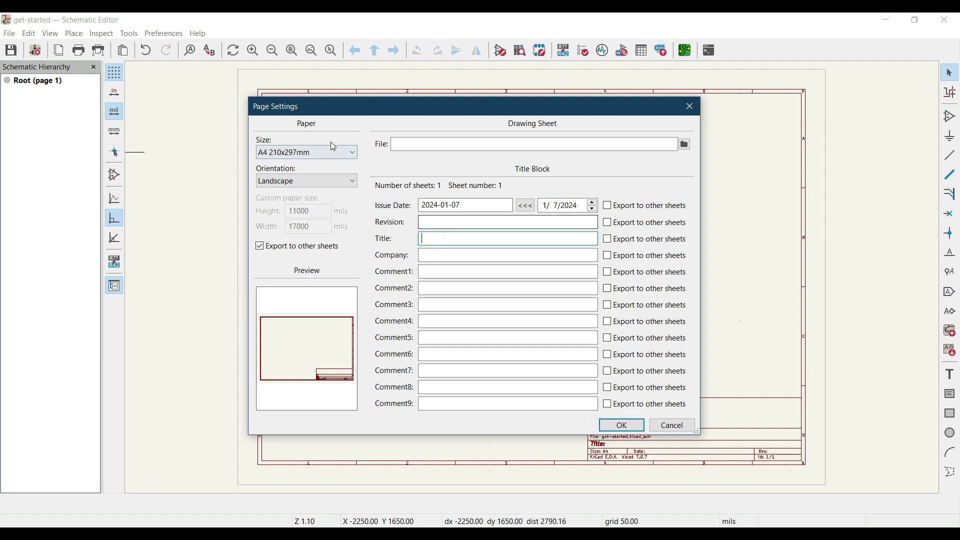
type("Fet")
key("BackSpace")
key("BackSpace")
key("BackSpace")
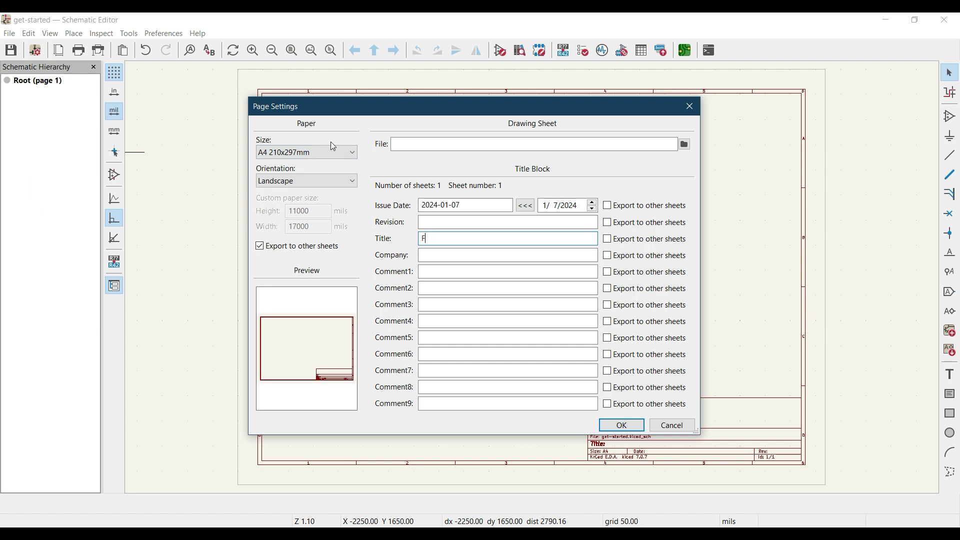
type("Get ")
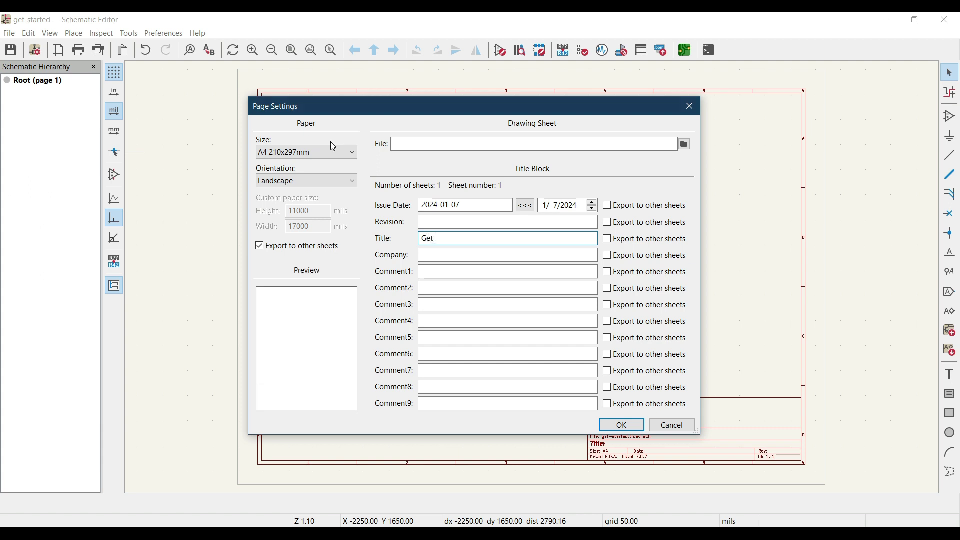
type("Started")
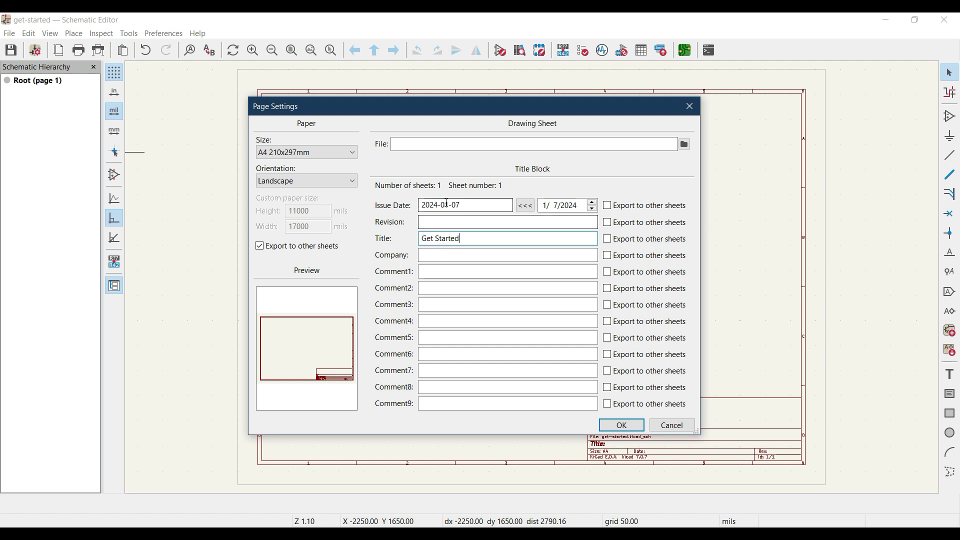
left_click(633, 425)
middle_click_drag(644, 448, 540, 274)
scroll(540, 274, "up", 6)
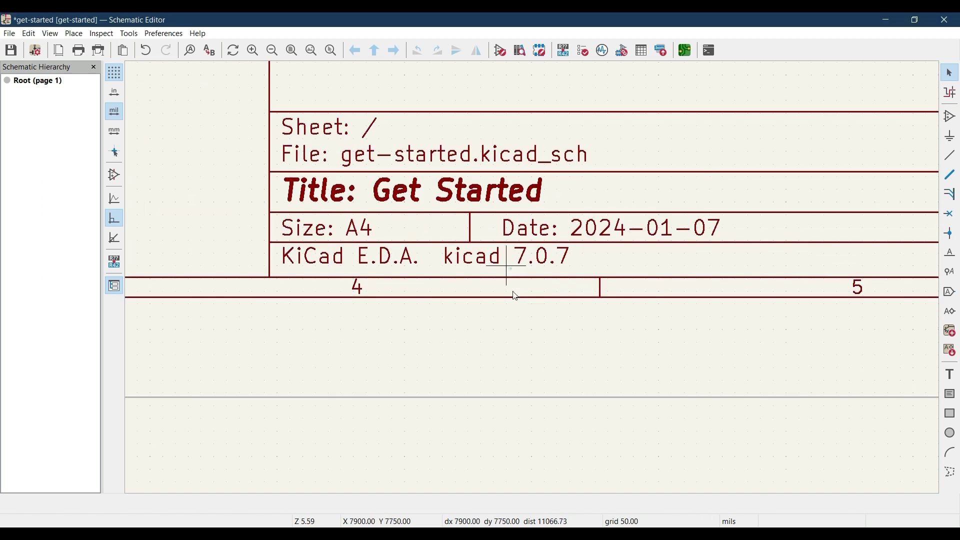
right_click(522, 356)
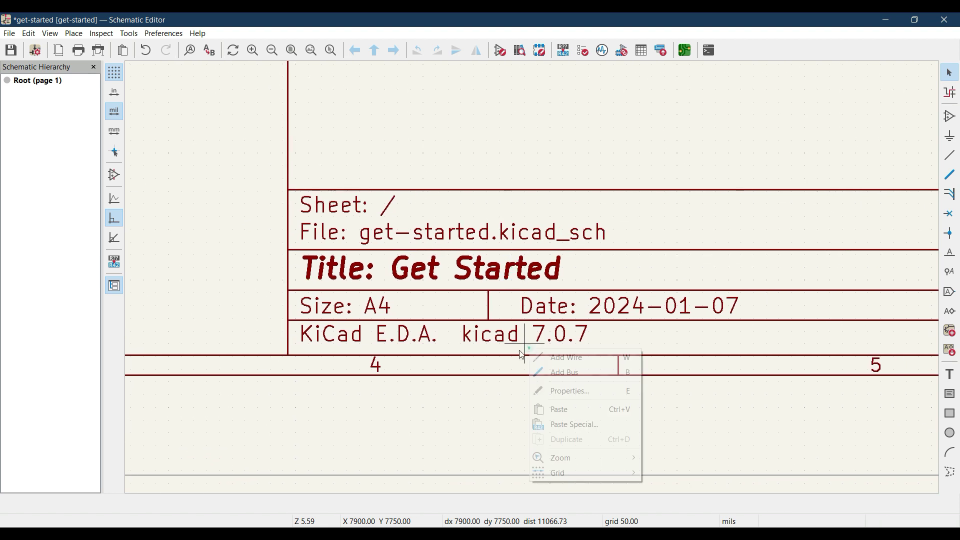
left_click(580, 274)
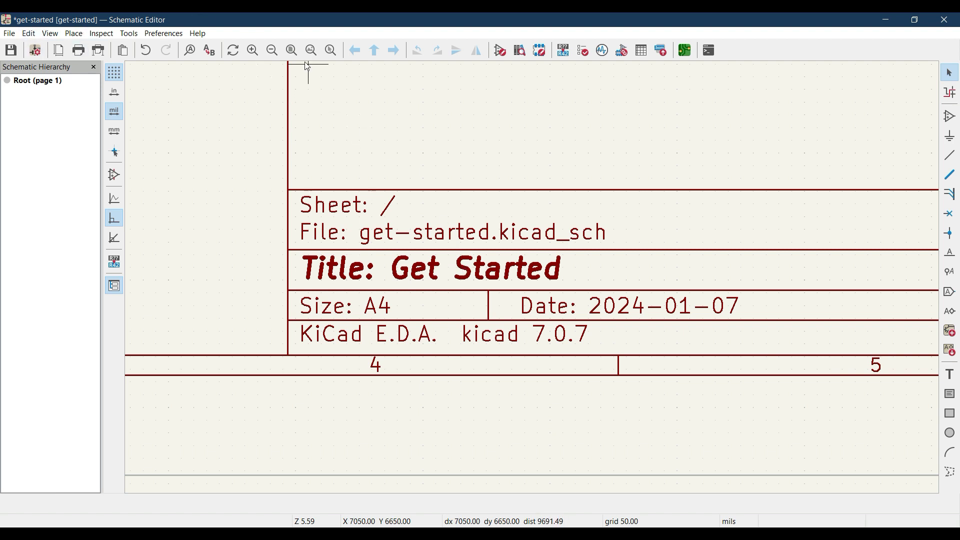
left_click(290, 54)
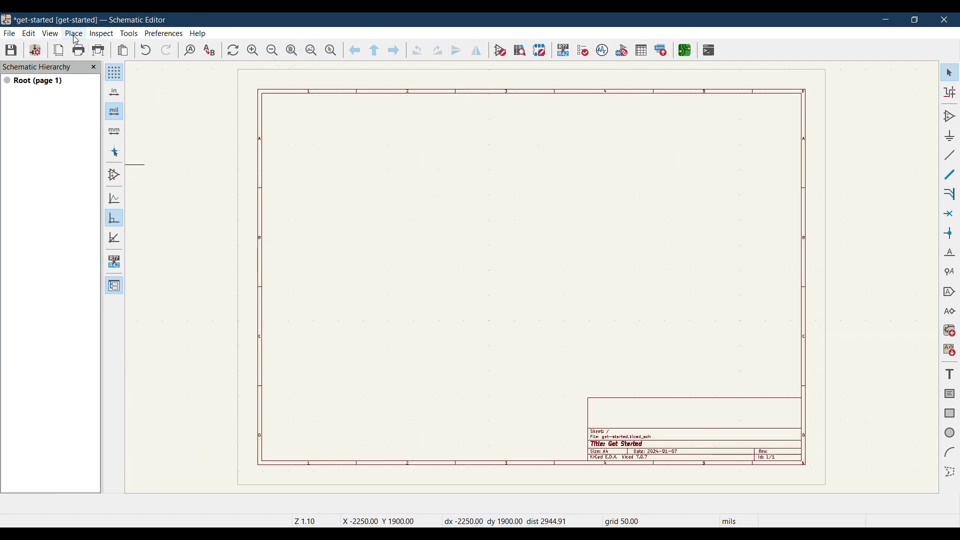
Step: Change the sheet's paper size to A0 841x1189mm in the page settings
left_click(9, 34)
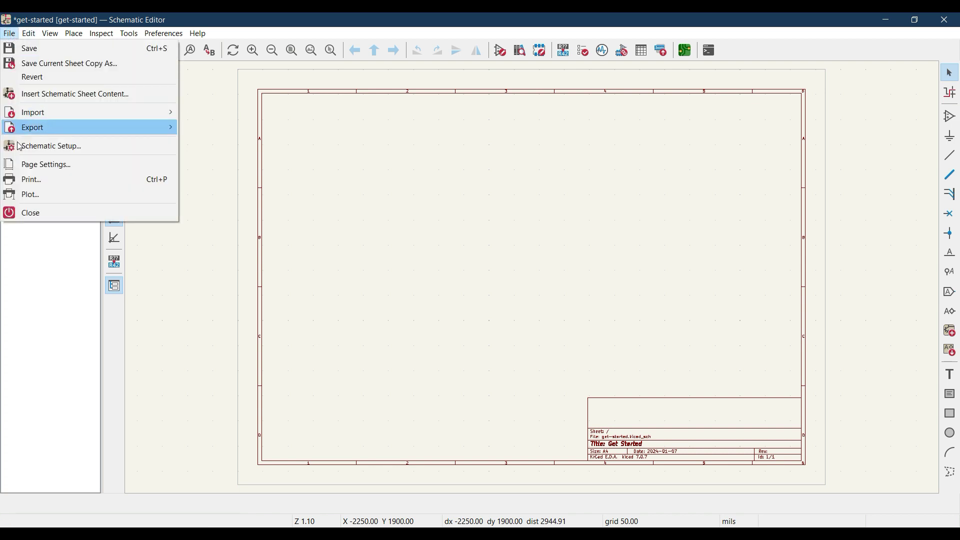
left_click(20, 165)
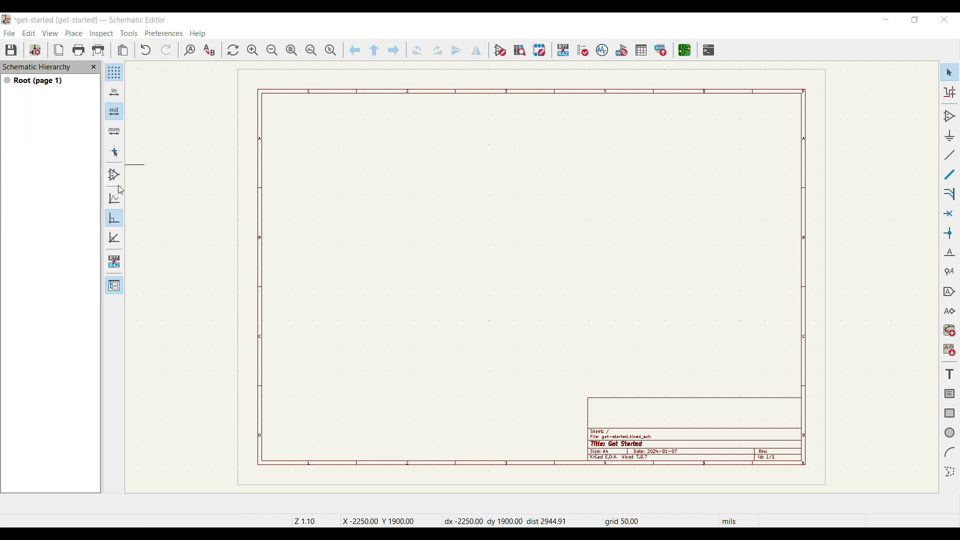
left_click(355, 152)
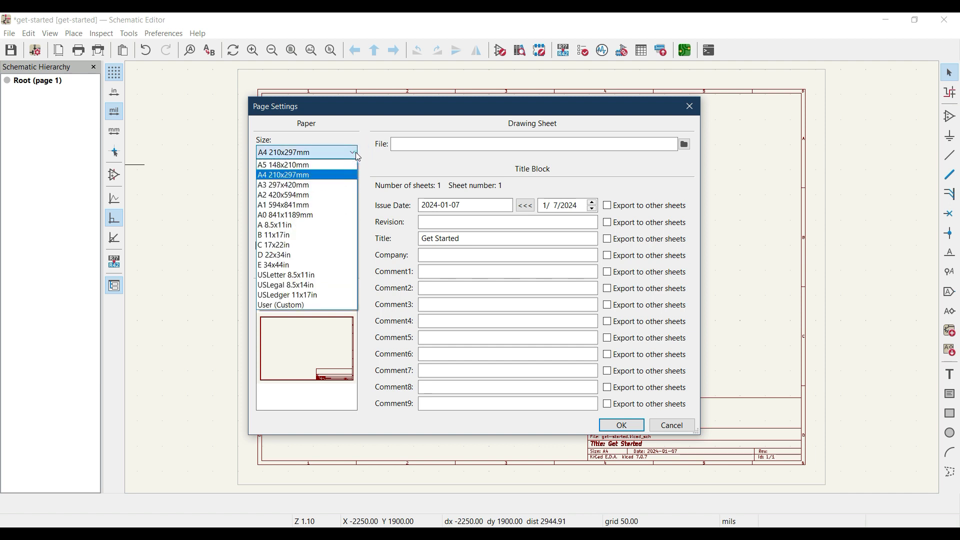
left_click(311, 215)
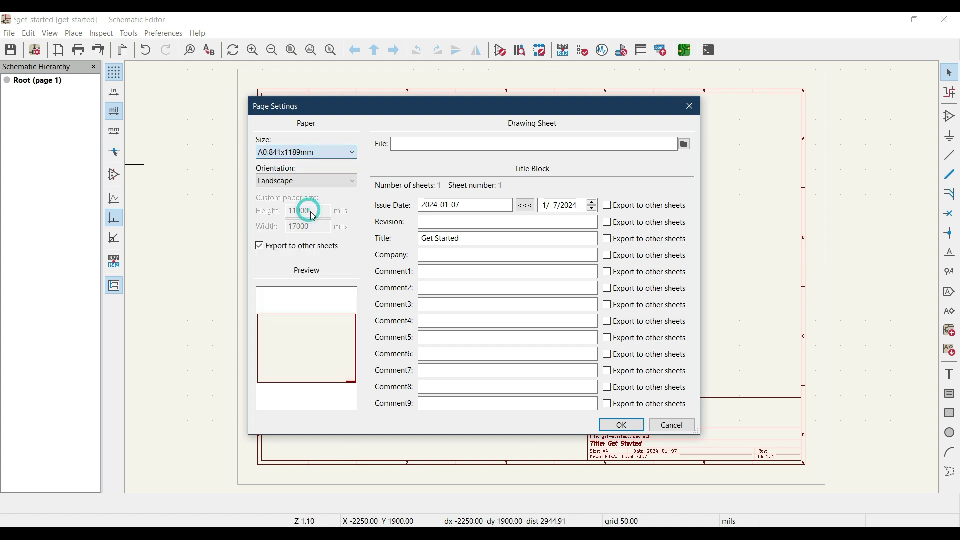
left_click(621, 426)
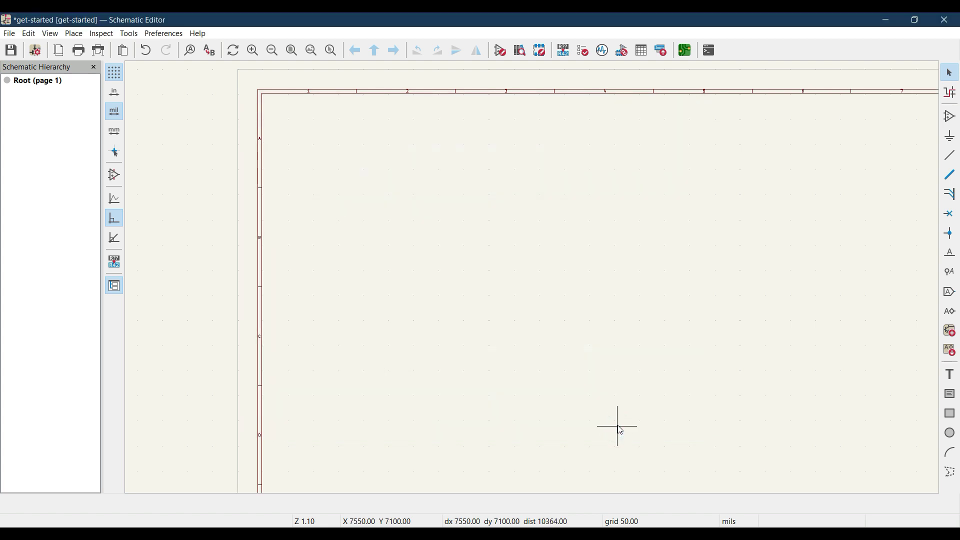
scroll(527, 275, "down", 10)
scroll(621, 337, "up", 4)
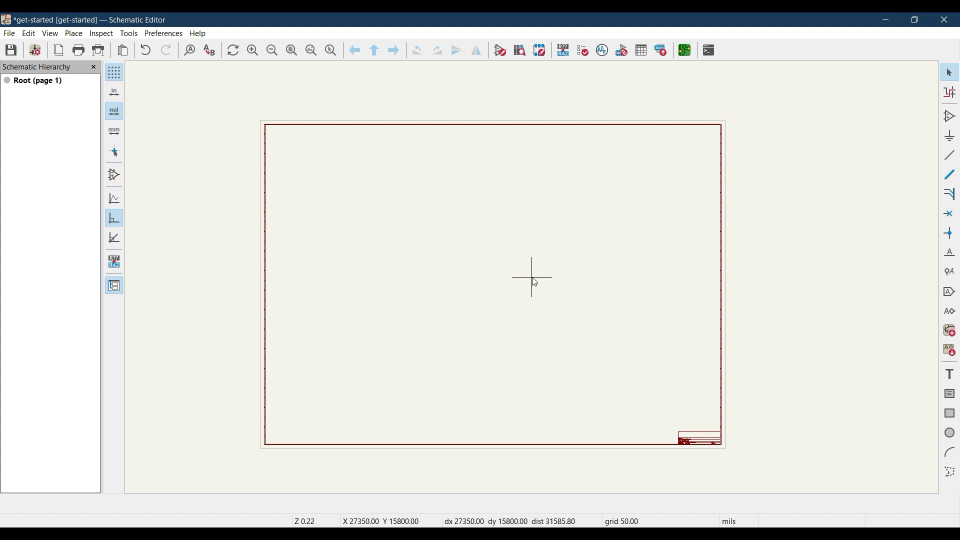
scroll(532, 276, "down", 2)
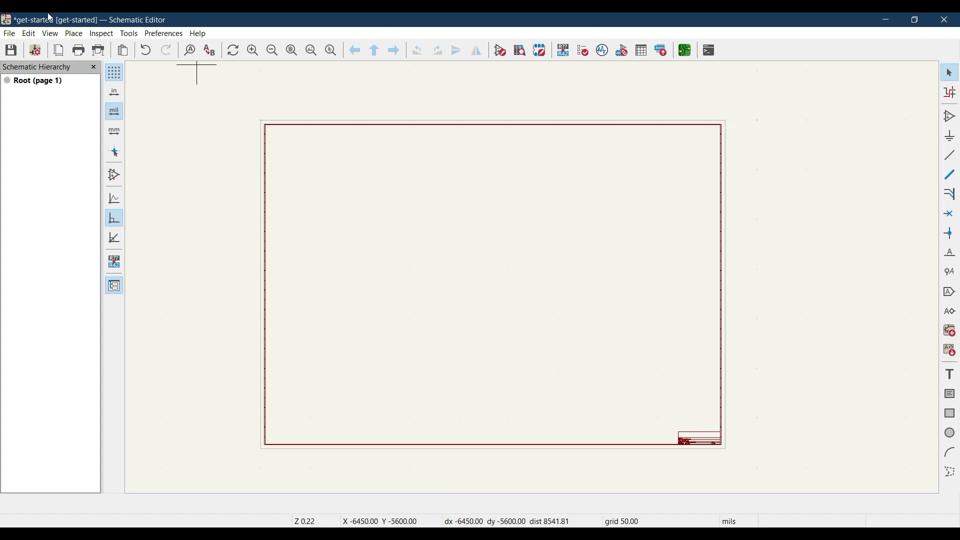
Step: Set the sheet's paper size to A4 210x297mm in the page settings and fit the sheet in view
left_click(9, 33)
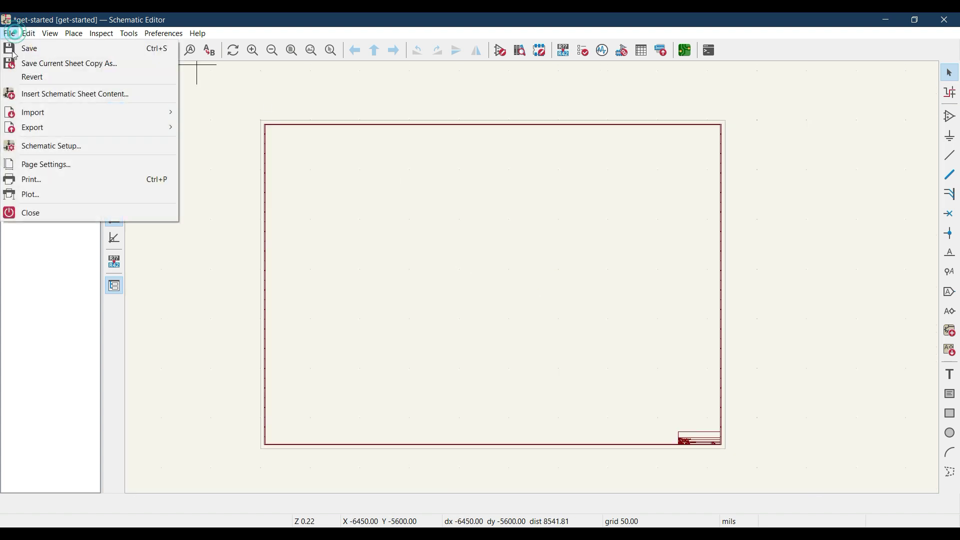
left_click(50, 164)
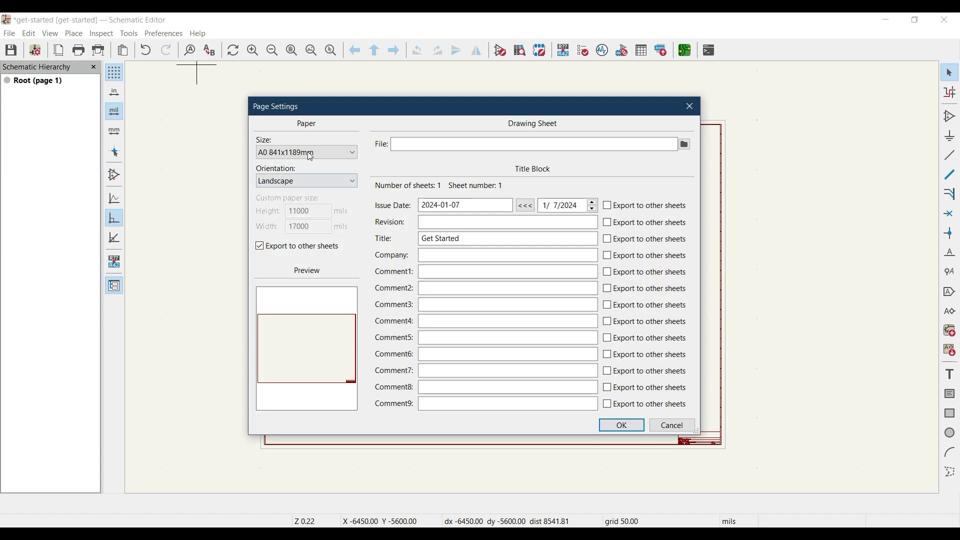
left_click(308, 152)
scroll(300, 200, "up", 2)
left_click(299, 173)
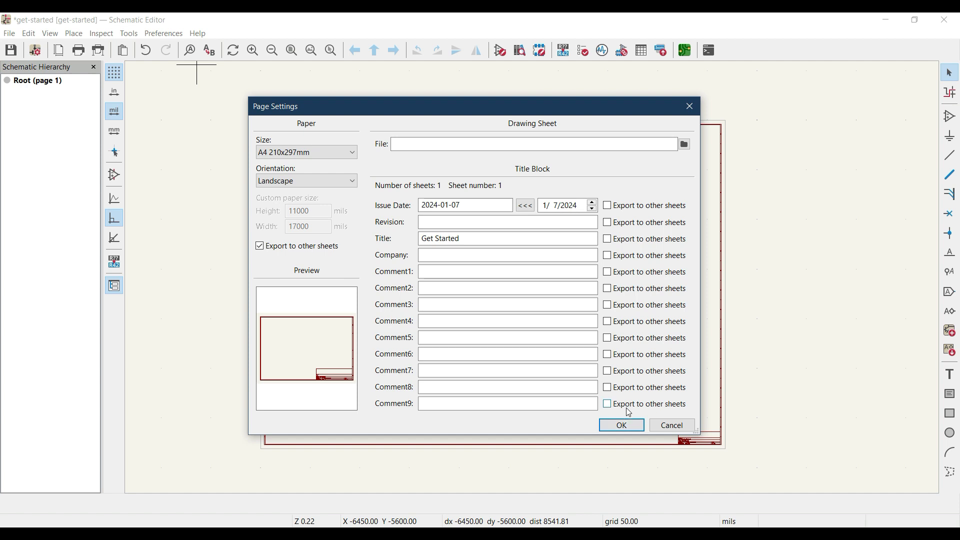
left_click(621, 425)
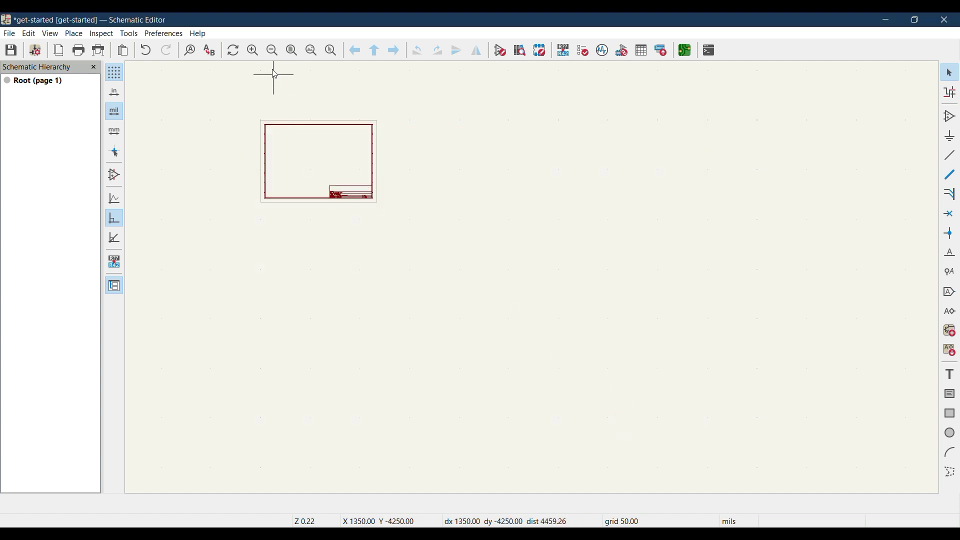
left_click(291, 50)
scroll(532, 274, "up", 4)
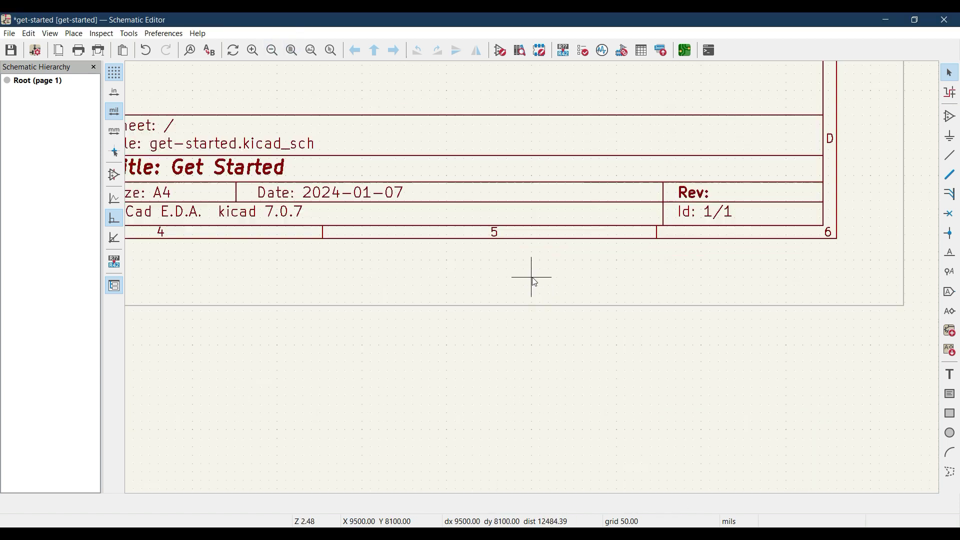
scroll(535, 283, "down", 2)
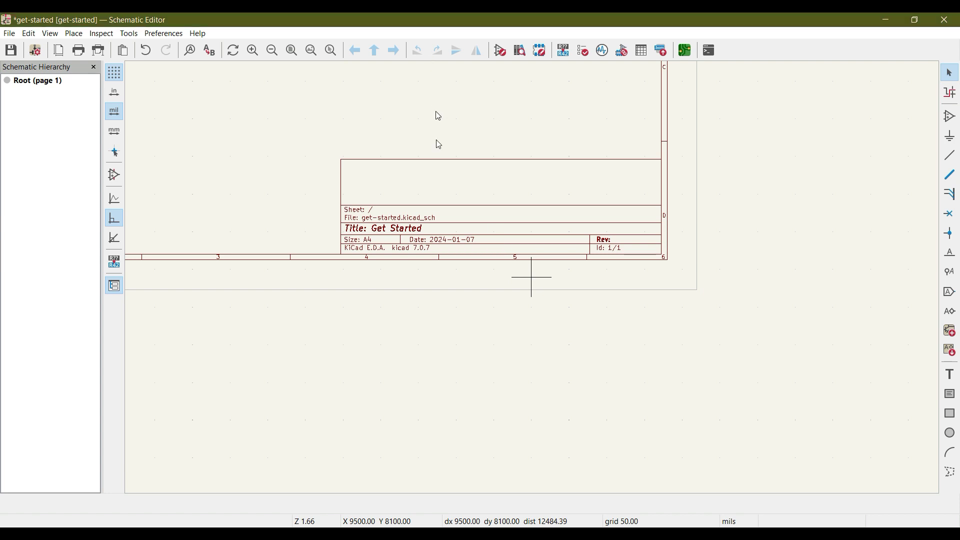
Step: Add "This is our first Project" as Comment1 in the title block through the page settings
right_click(460, 285)
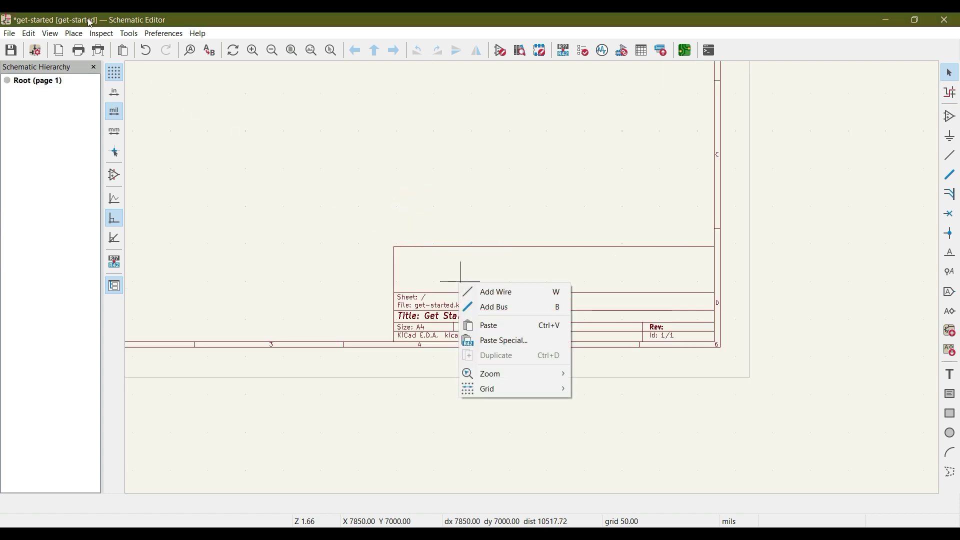
left_click(18, 35)
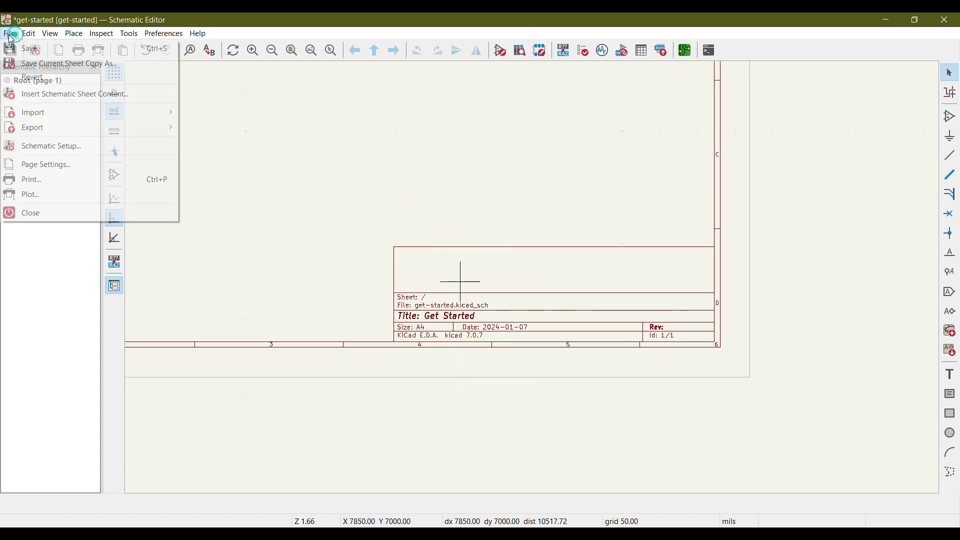
left_click(50, 165)
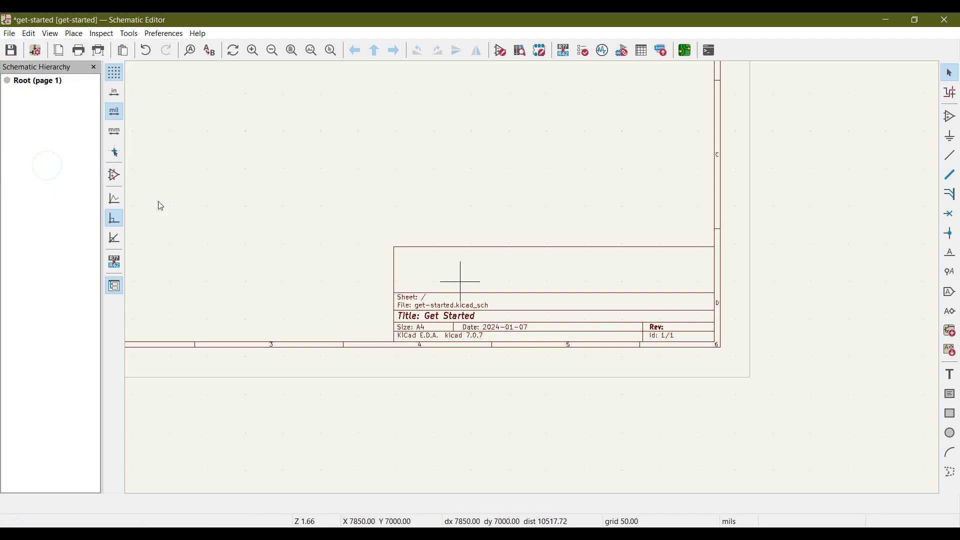
left_click(435, 272)
type("This is")
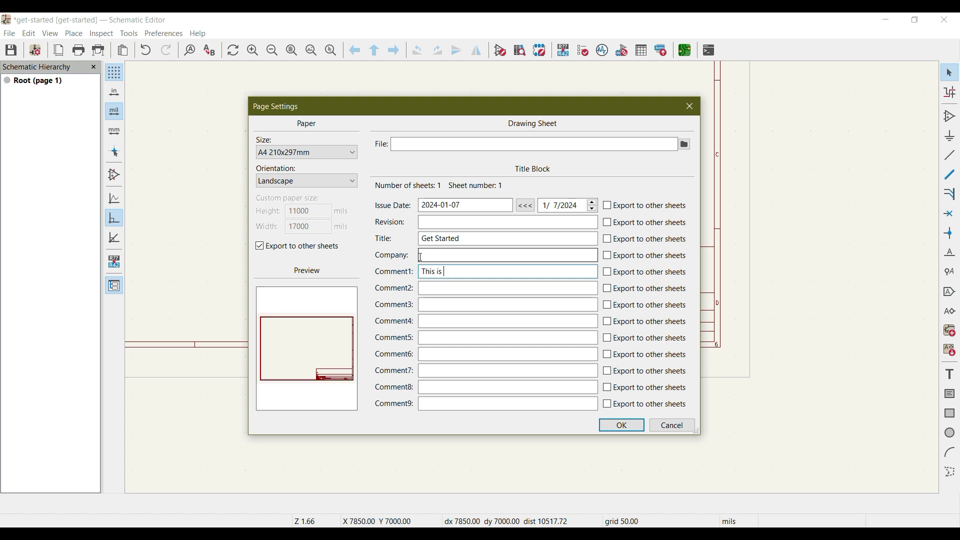
type(" our first Project")
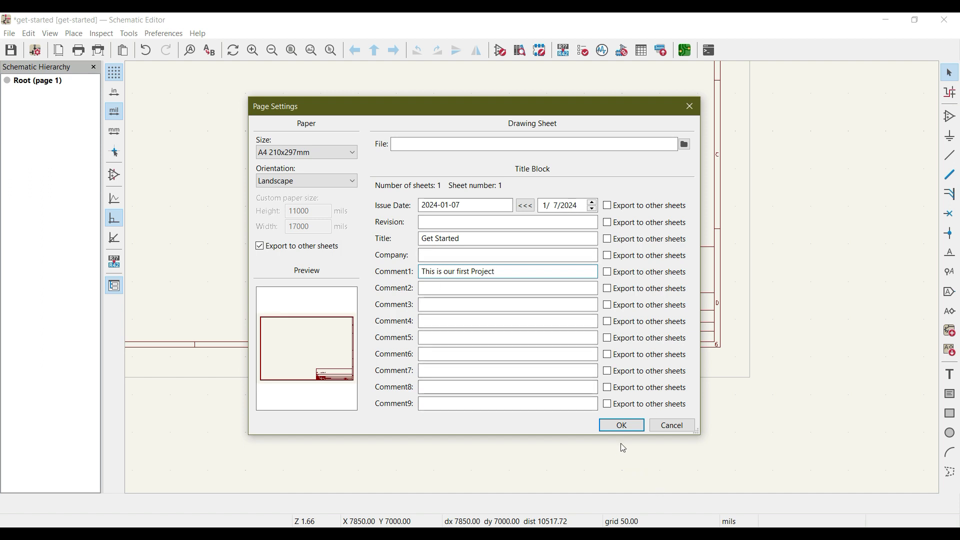
left_click(620, 426)
scroll(532, 275, "up", 4)
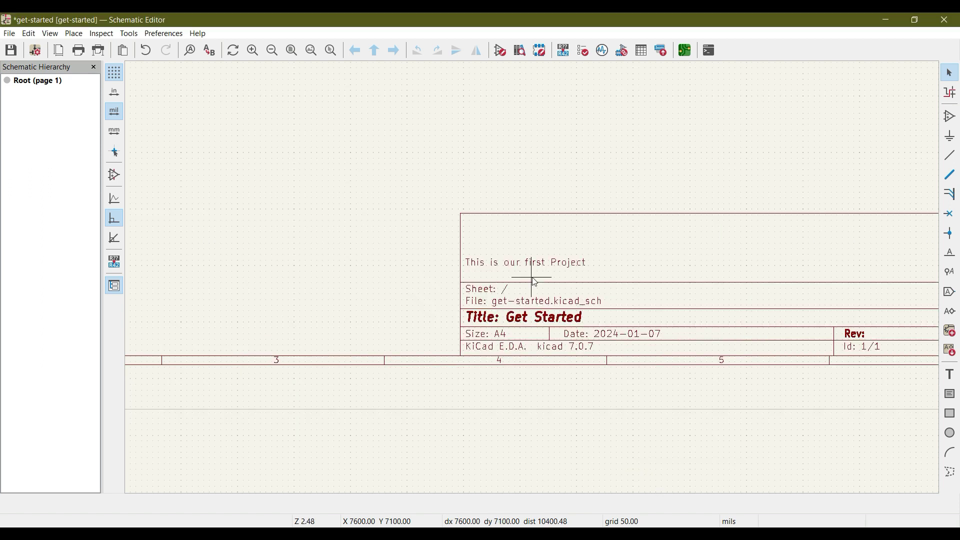
scroll(531, 274, "down", 2)
middle_click_drag(644, 266, 490, 283)
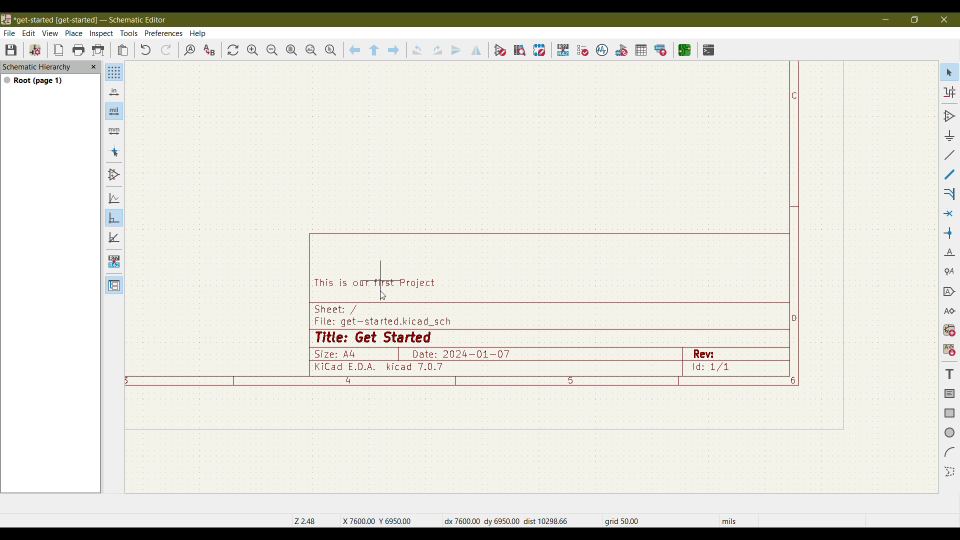
Step: Change the A4 sheet's orientation to Portrait in the page settings and fit the sheet in view
left_click(6, 33)
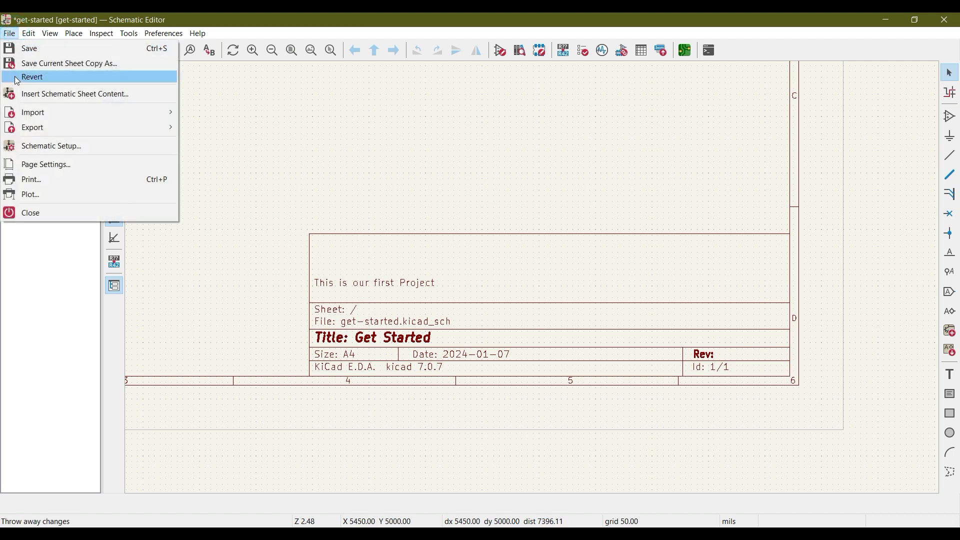
left_click(41, 165)
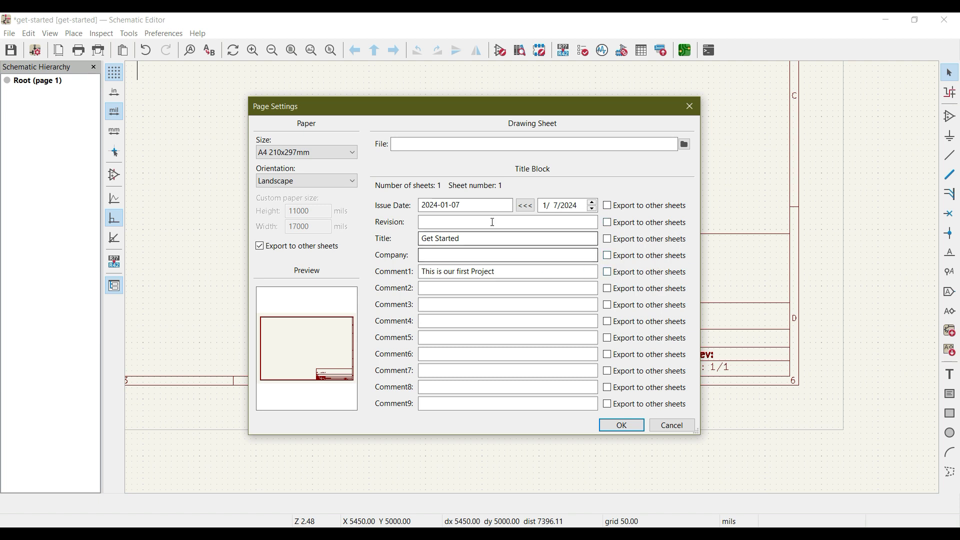
left_click(480, 271)
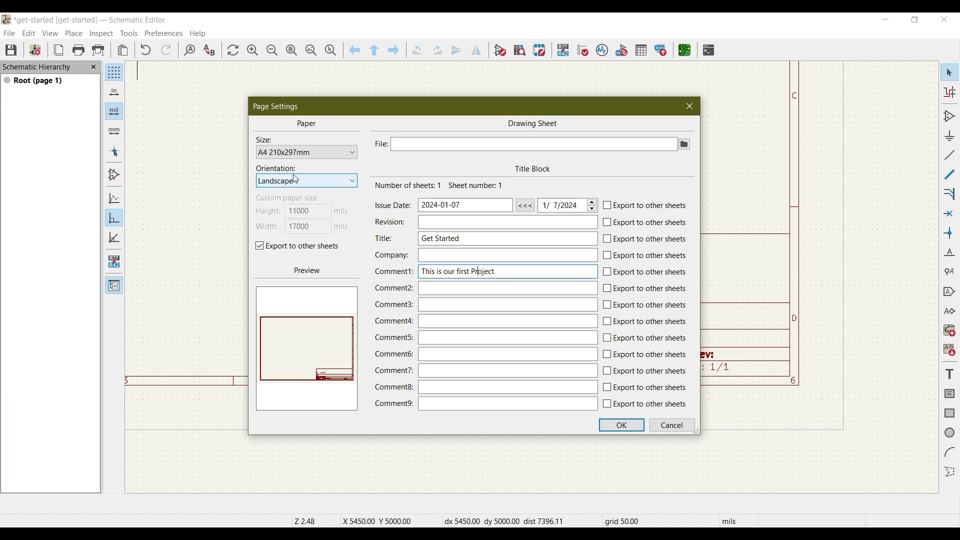
left_click(332, 183)
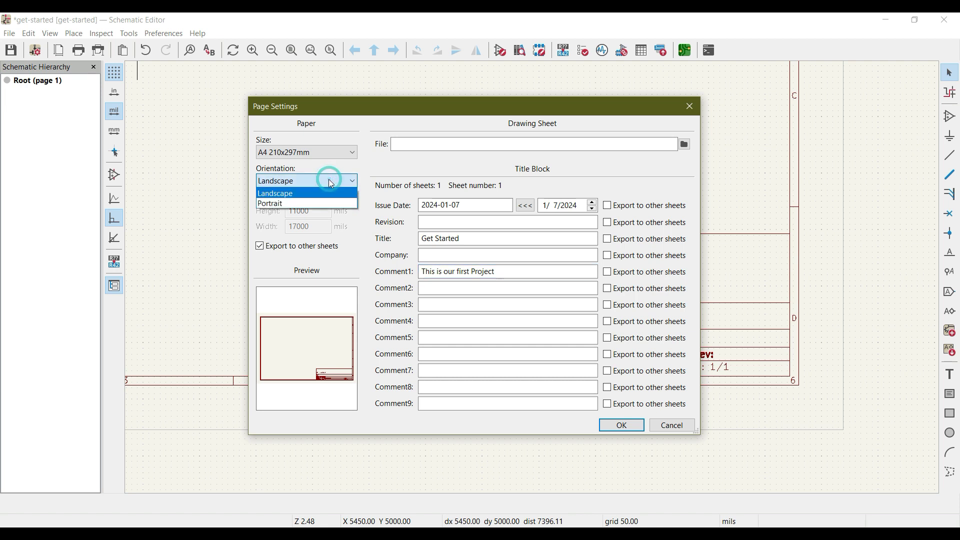
left_click(288, 204)
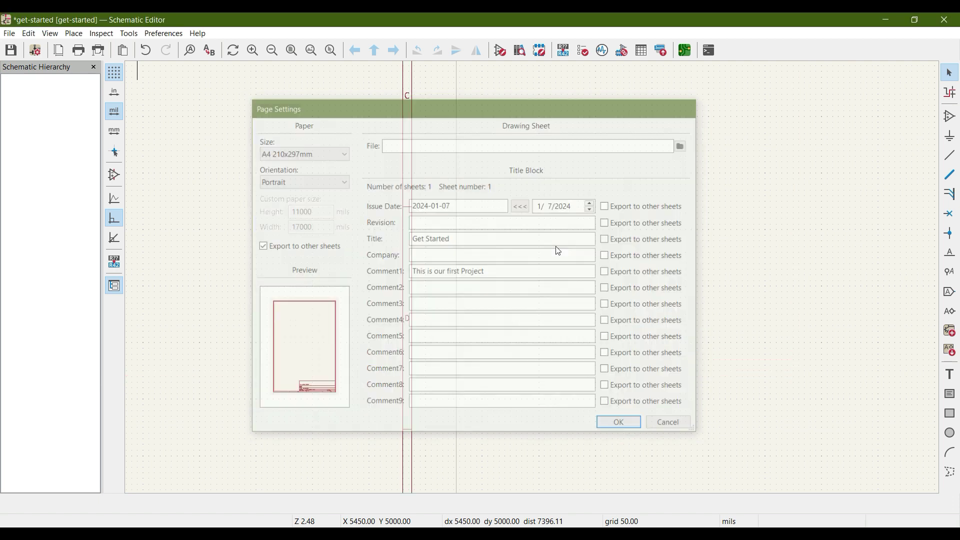
scroll(533, 278, "down", 8)
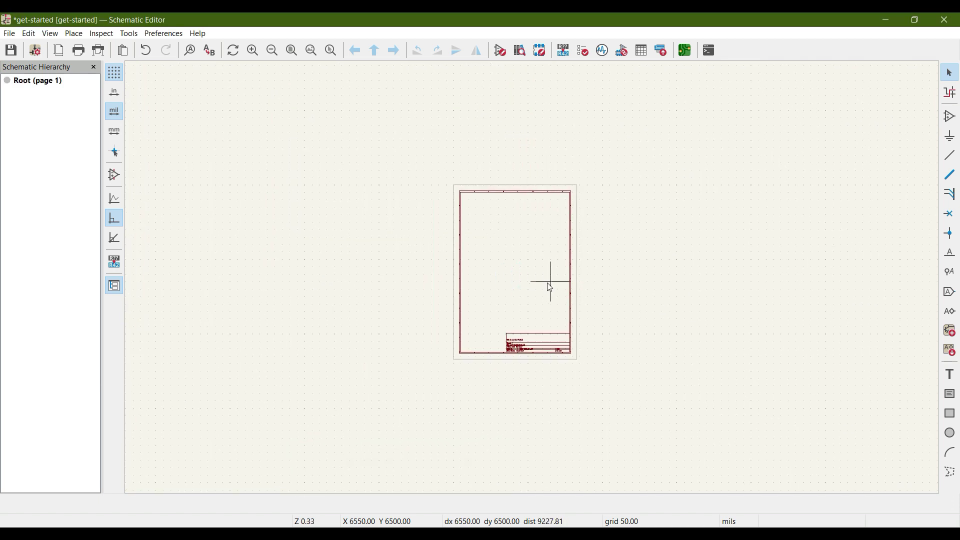
scroll(531, 275, "up", 3)
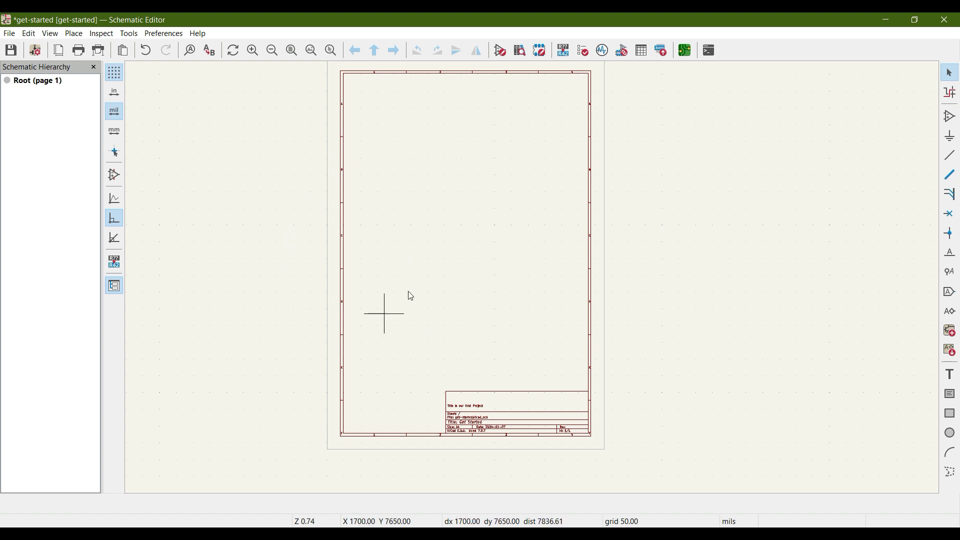
left_click(292, 50)
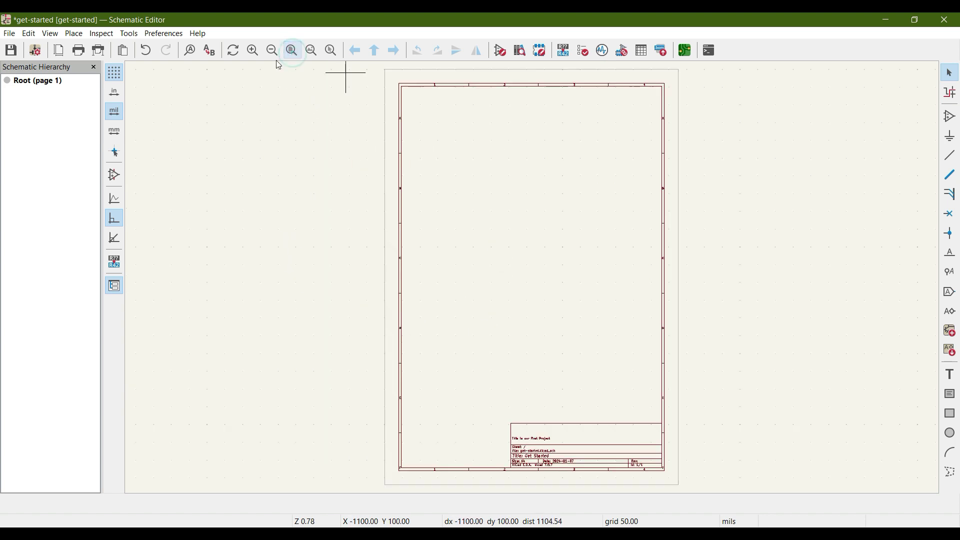
Step: Set the sheet's orientation back to Landscape in the page settings, apply it and fit the whole sheet in view
left_click(10, 34)
left_click(53, 164)
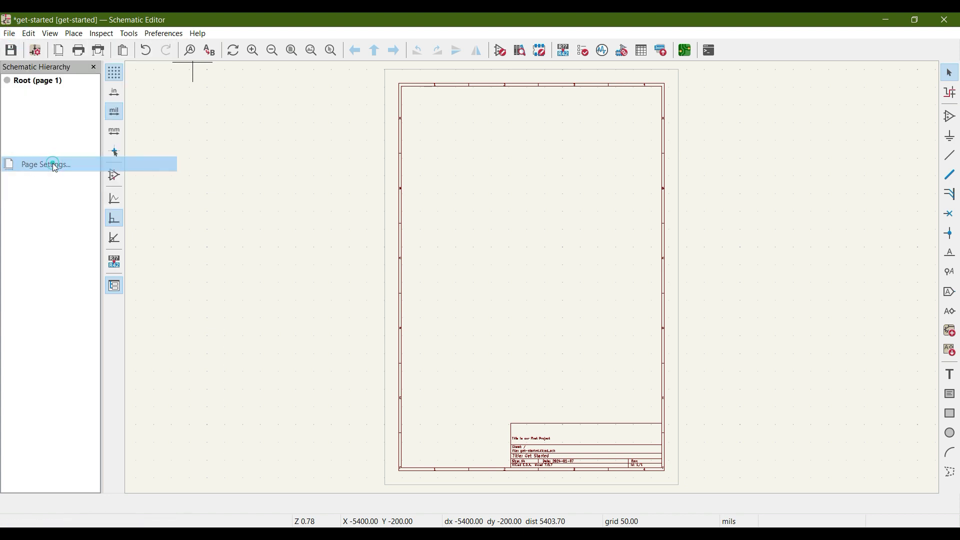
left_click(328, 180)
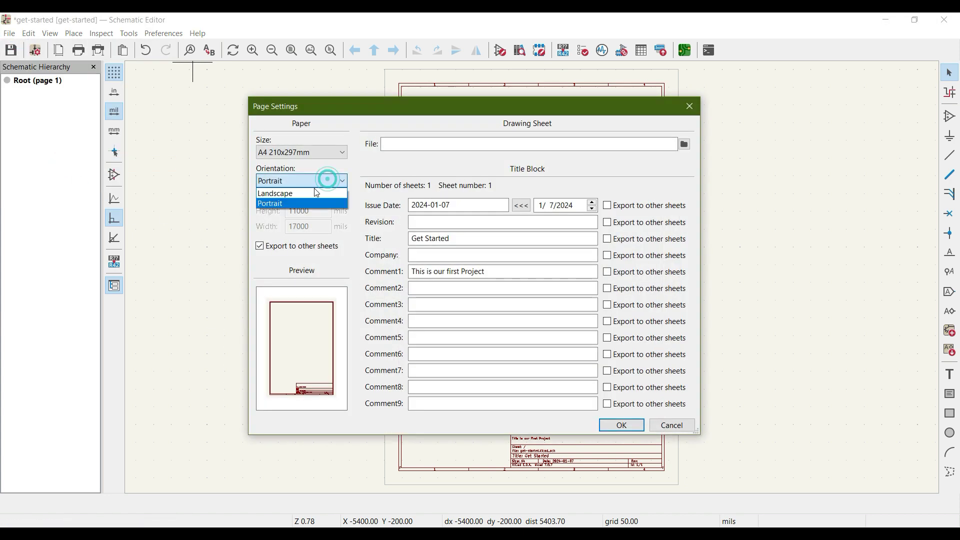
left_click(296, 195)
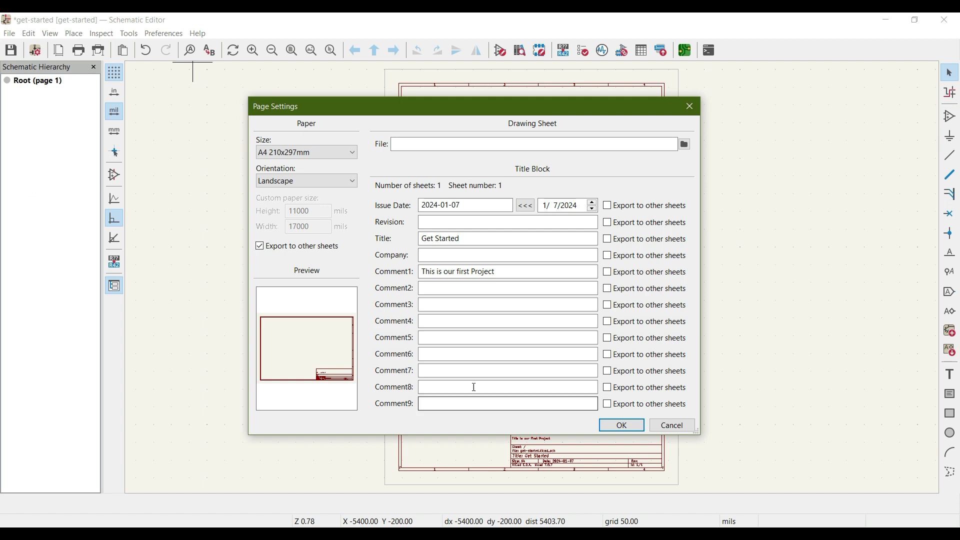
left_click(622, 426)
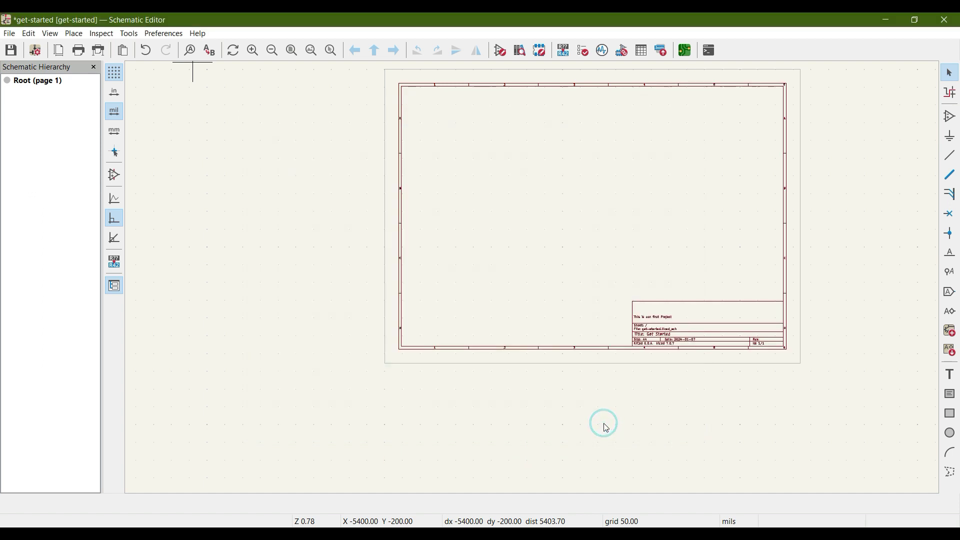
left_click(610, 276)
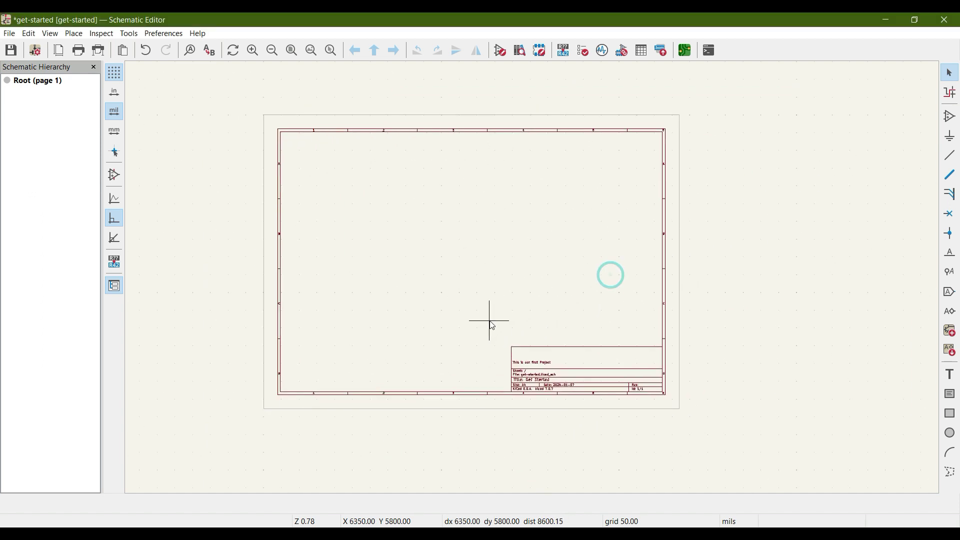
left_click(292, 50)
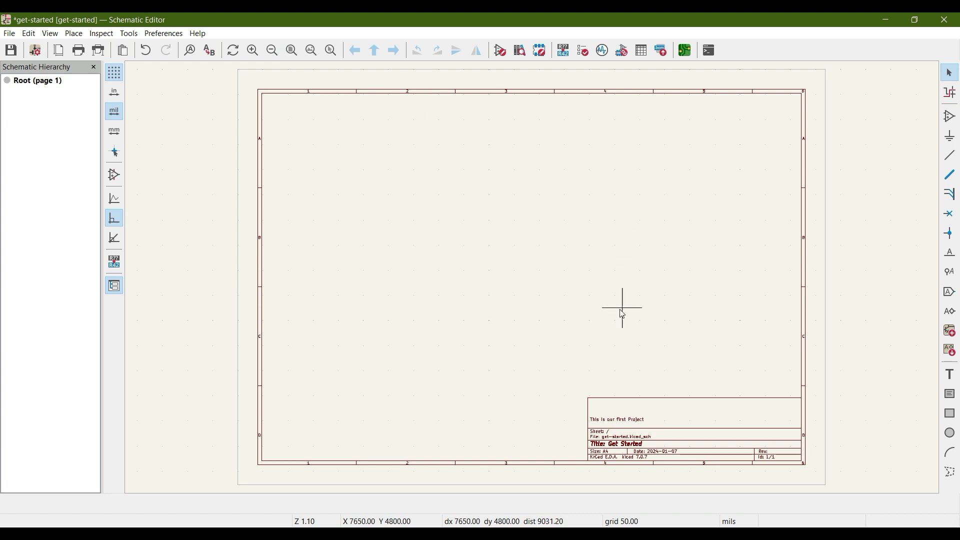